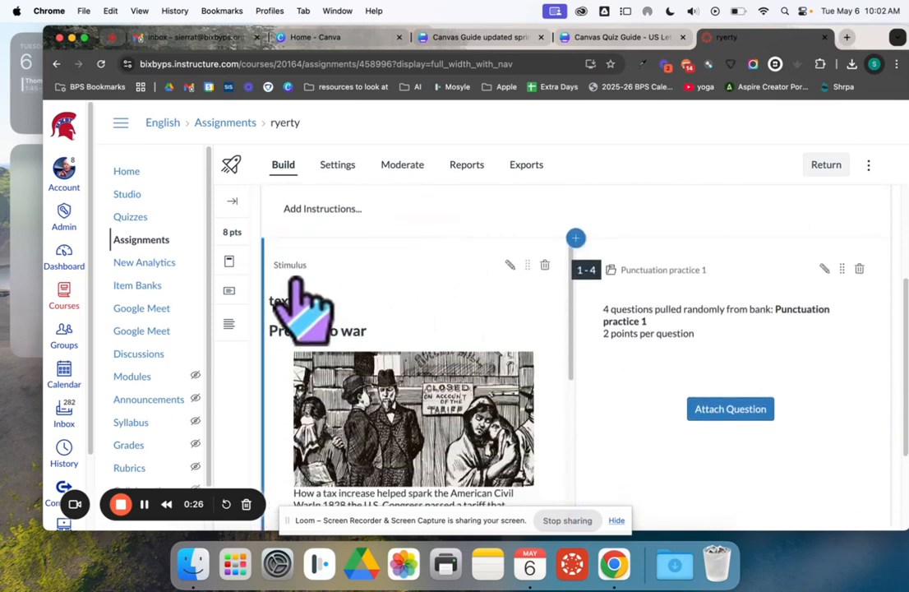
Step: Review the stimulus passage and the question bank paired with it in the quiz builder
{"action": "scroll", "coordinate": [378, 411], "scroll_direction": "down", "scroll_amount": 6}
{"action": "scroll", "coordinate": [382, 411], "scroll_direction": "down", "scroll_amount": 15}
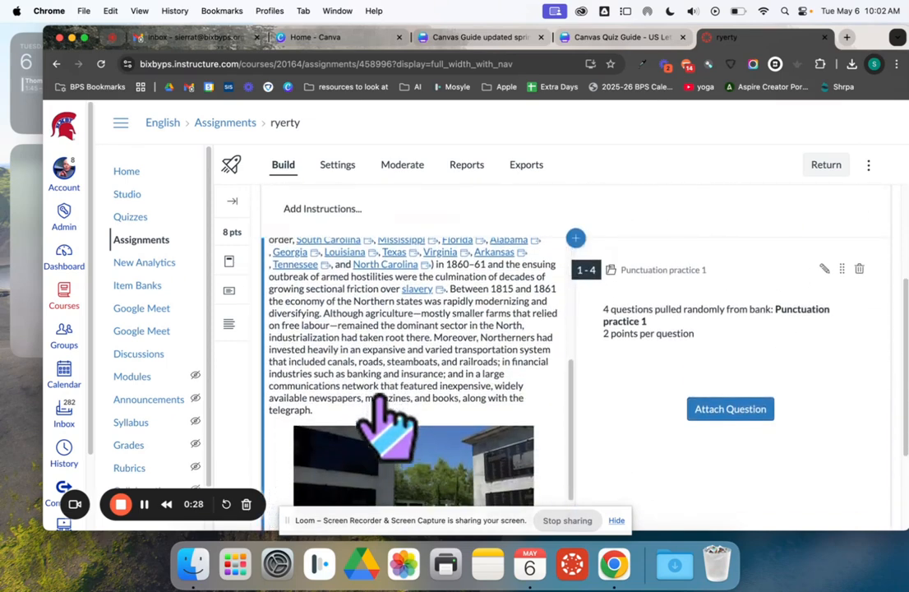
{"action": "scroll", "coordinate": [650, 353], "scroll_direction": "down", "scroll_amount": 4}
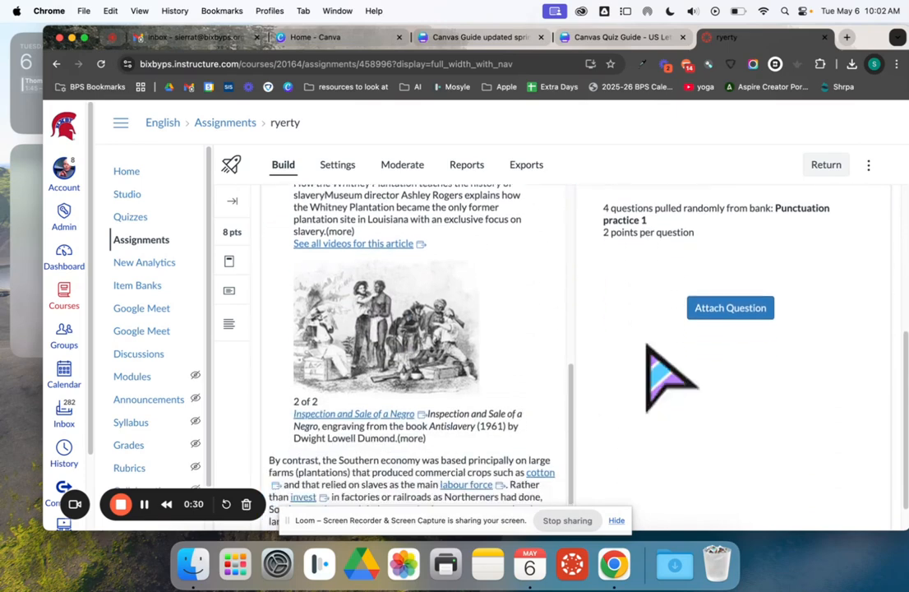
{"action": "scroll", "coordinate": [649, 353], "scroll_direction": "up", "scroll_amount": 5}
{"action": "scroll", "coordinate": [645, 362], "scroll_direction": "down", "scroll_amount": 1}
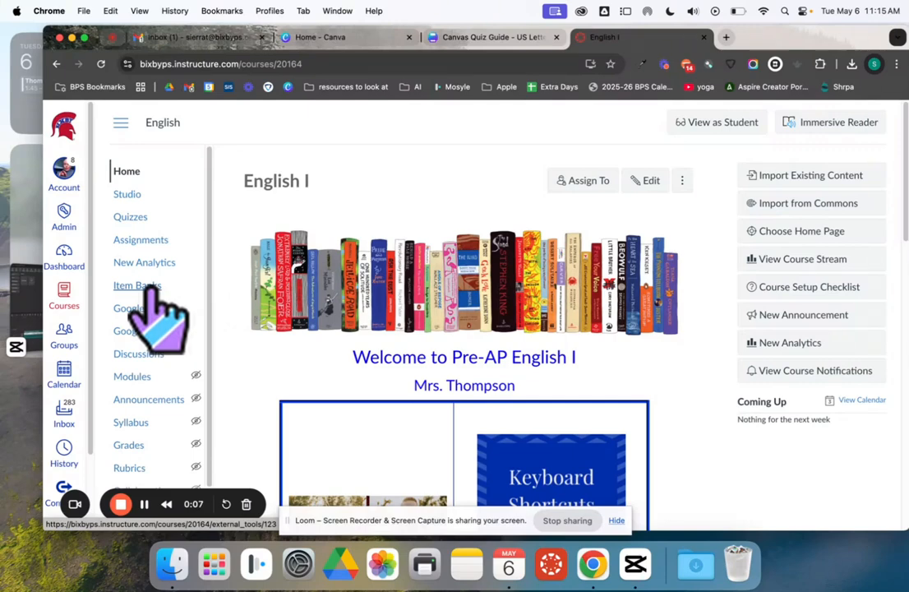
Step: Open the course's item banks and create a bank named "jhjk" shared with English I
{"action": "left_click", "coordinate": [152, 288]}
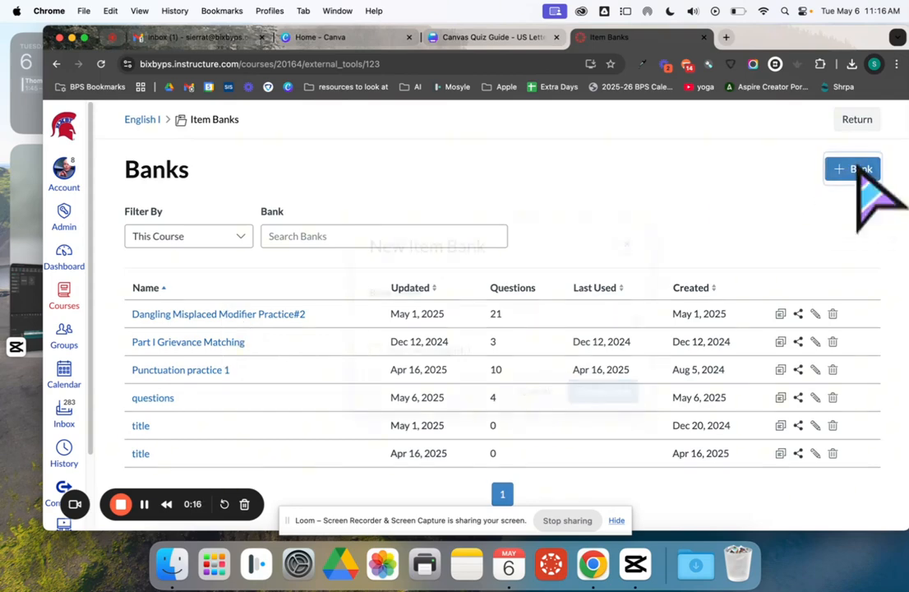
{"action": "left_click", "coordinate": [852, 169]}
{"action": "left_click", "coordinate": [553, 315]}
{"action": "type", "text": "jhjk"}
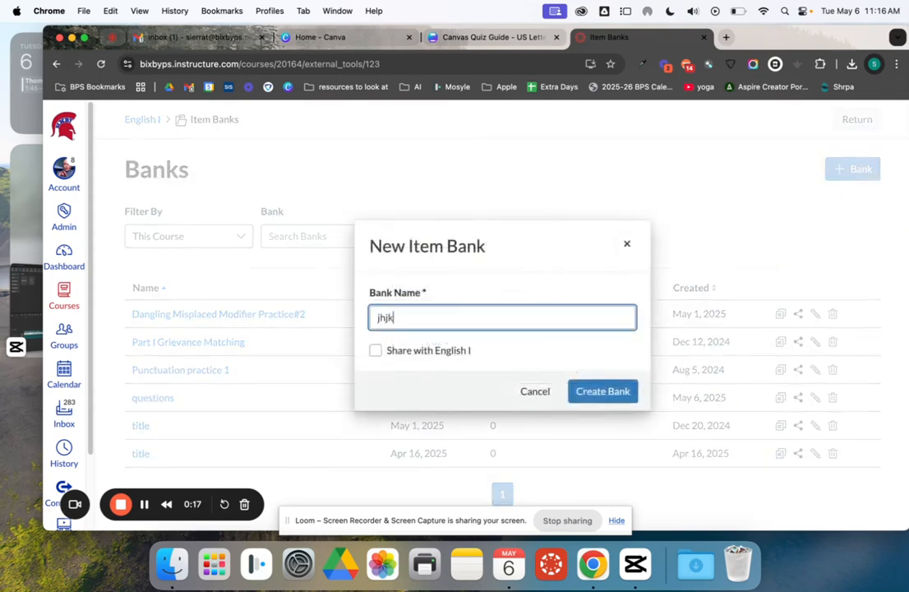
{"action": "left_click", "coordinate": [375, 351]}
{"action": "left_click", "coordinate": [604, 391]}
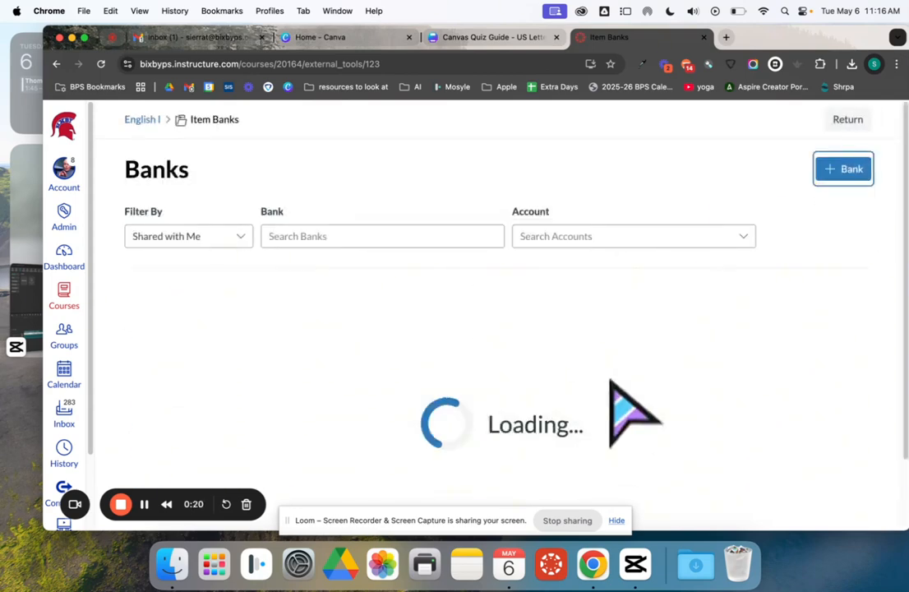
Step: Filter the item banks to This Course and open the "jhjk" bank
{"action": "scroll", "coordinate": [573, 355], "scroll_direction": "down", "scroll_amount": 2}
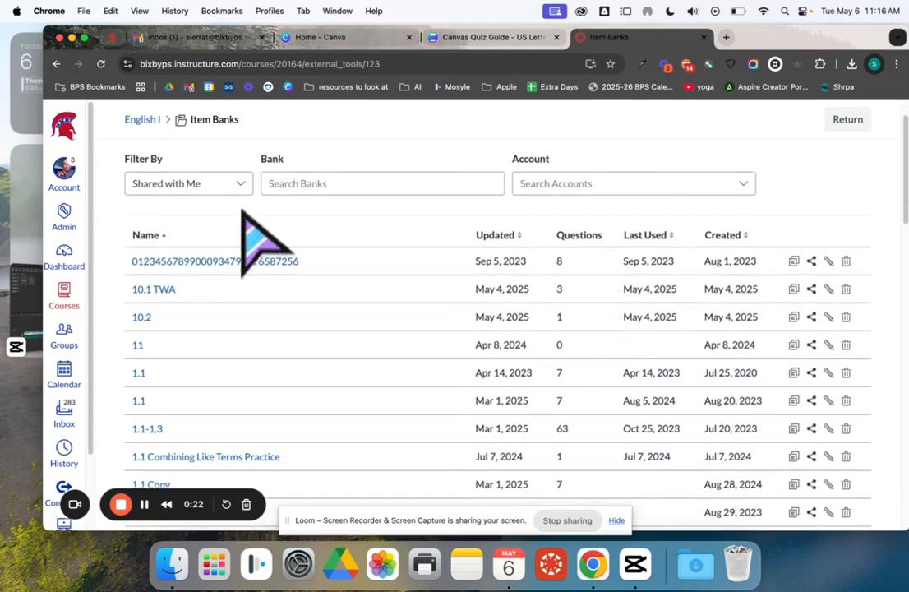
{"action": "left_click", "coordinate": [235, 188]}
{"action": "left_click", "coordinate": [205, 274]}
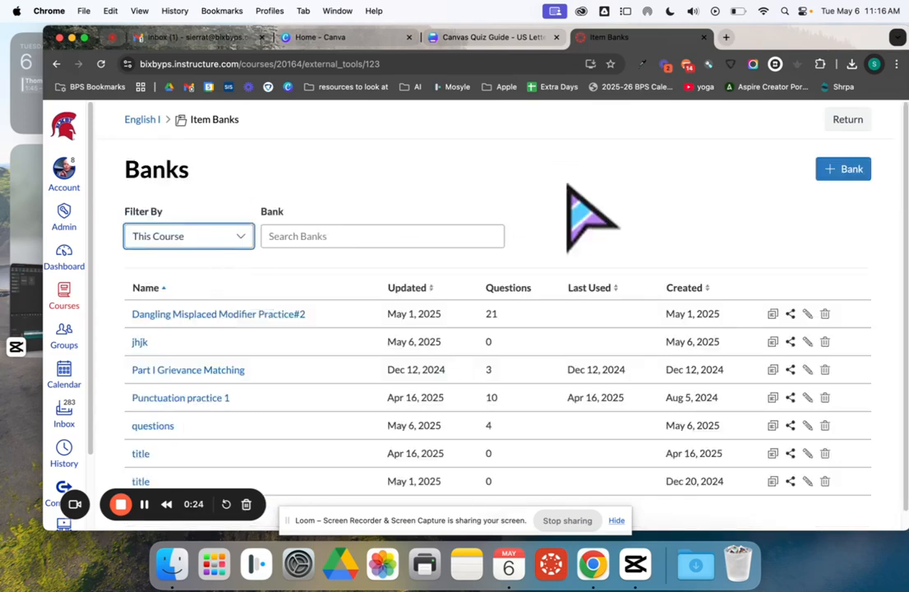
{"action": "scroll", "coordinate": [542, 378], "scroll_direction": "down", "scroll_amount": 2}
{"action": "left_click", "coordinate": [139, 324]}
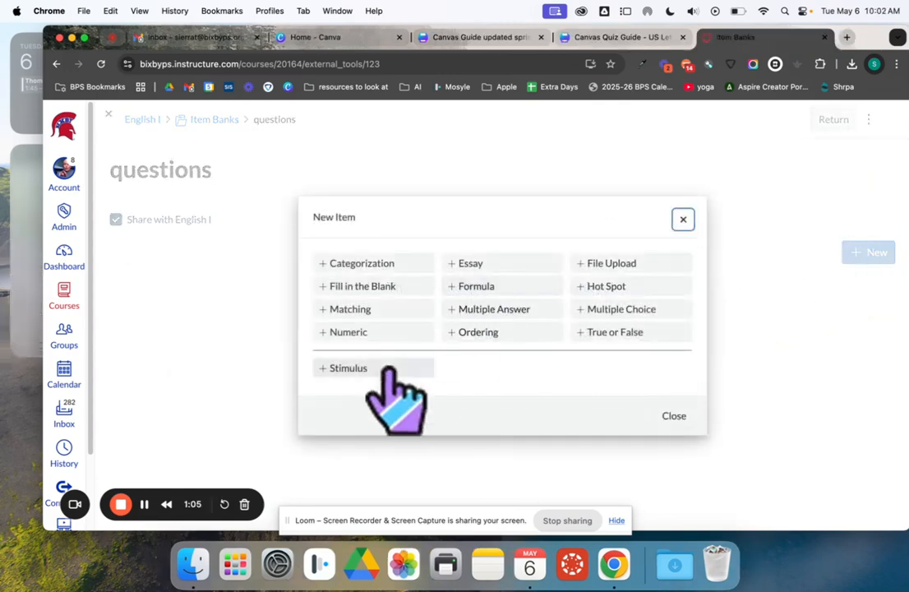
Step: Start a new stimulus in the "questions" bank, title it "kjhsdkfljjhdkjshfgkjfhsd" and begin editing its content
{"action": "left_click", "coordinate": [362, 367]}
{"action": "left_click", "coordinate": [272, 295]}
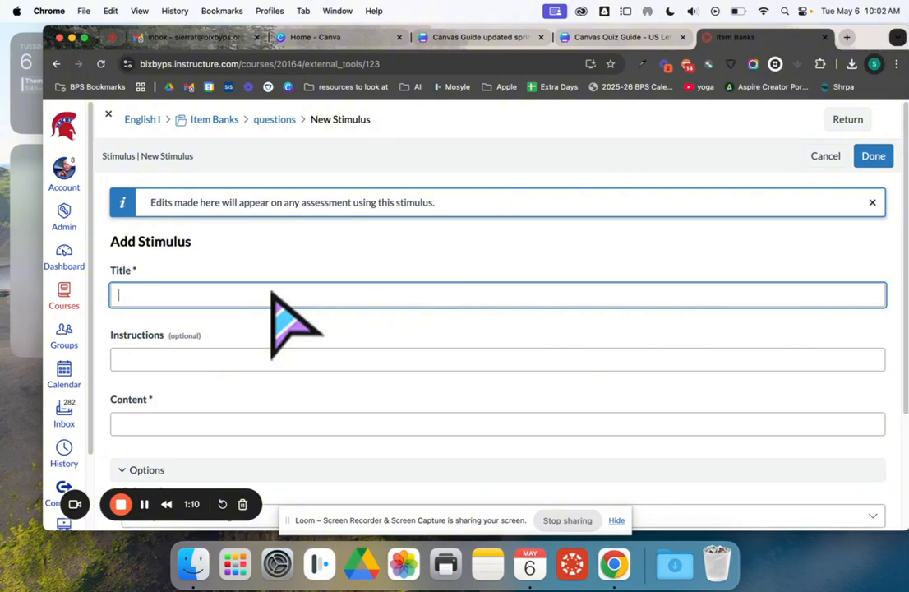
{"action": "left_click", "coordinate": [178, 423]}
{"action": "scroll", "coordinate": [210, 341], "scroll_direction": "down", "scroll_amount": 3}
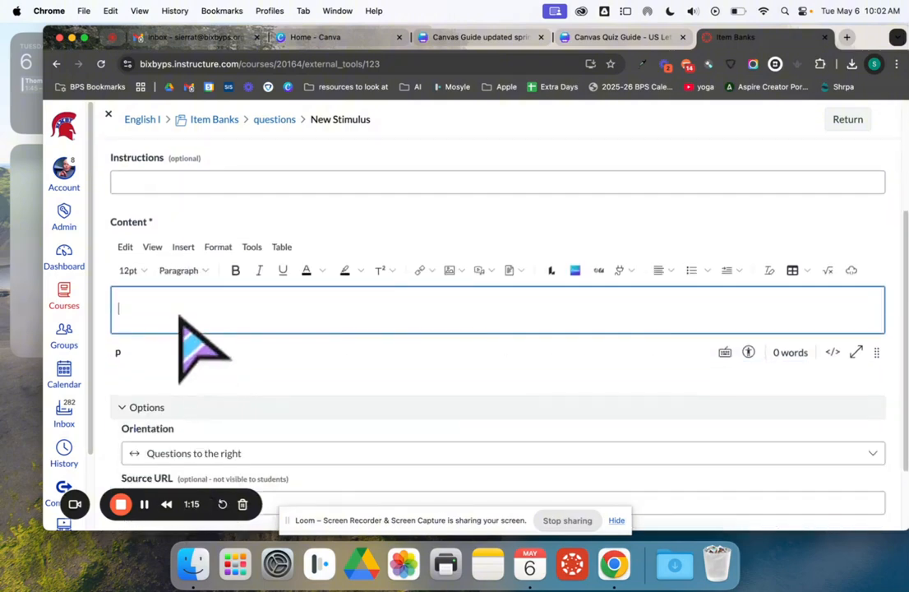
Step: Insert the image "Blue Professional Tutorial YouTube Thumbnail (3).png" into the stimulus content and save the stimulus with questions to the right
{"action": "left_click", "coordinate": [449, 271]}
{"action": "left_click", "coordinate": [485, 296]}
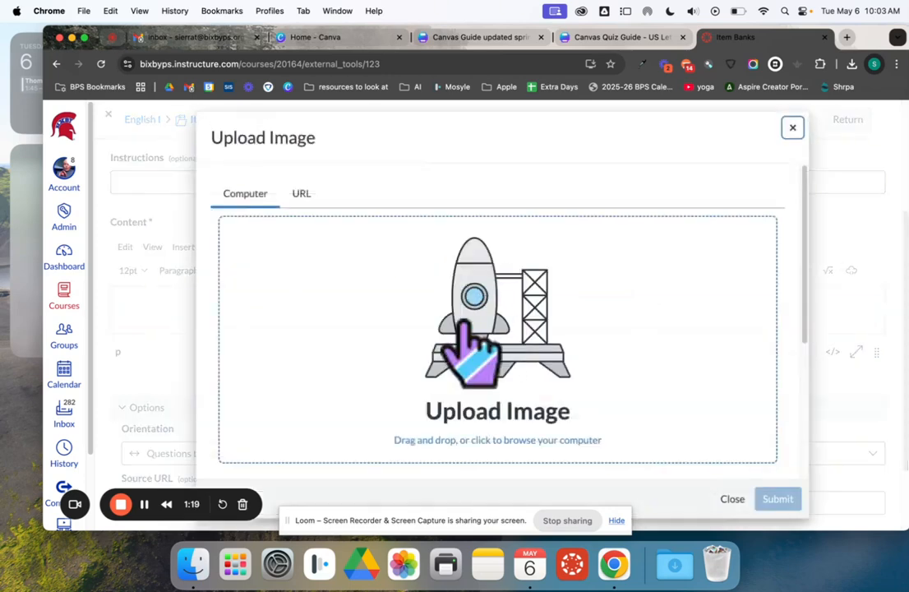
{"action": "left_click", "coordinate": [472, 354]}
{"action": "left_click", "coordinate": [355, 229]}
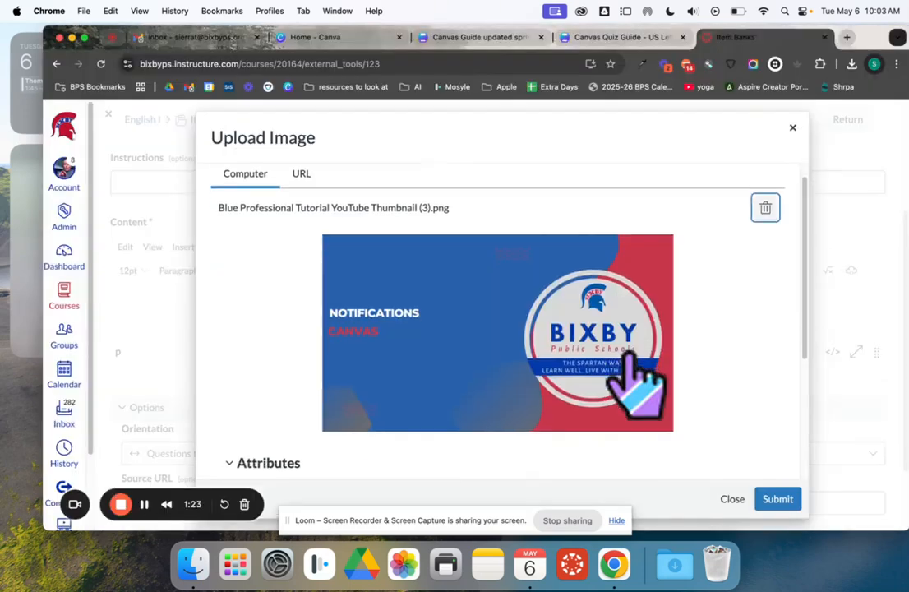
{"action": "left_click", "coordinate": [777, 499]}
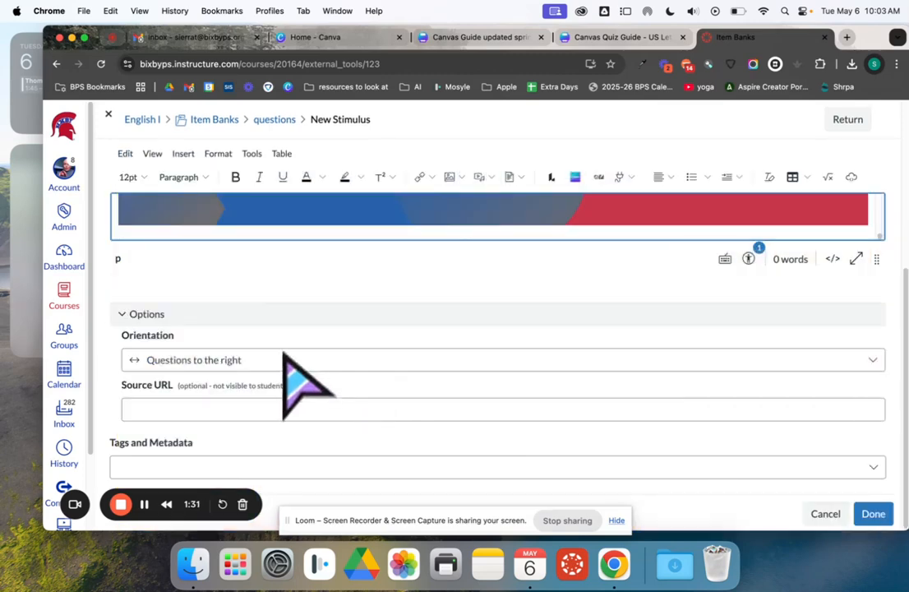
{"action": "left_click", "coordinate": [284, 359]}
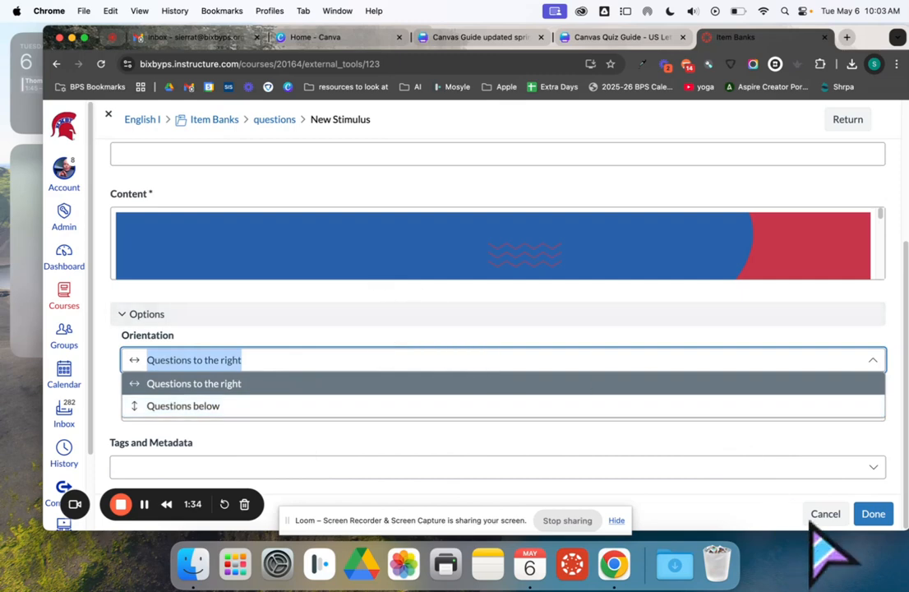
{"action": "left_click", "coordinate": [873, 513]}
Step: Add a multiple choice question with the stem "cxvczx" and the answer "sdfds"
{"action": "left_click", "coordinate": [863, 252]}
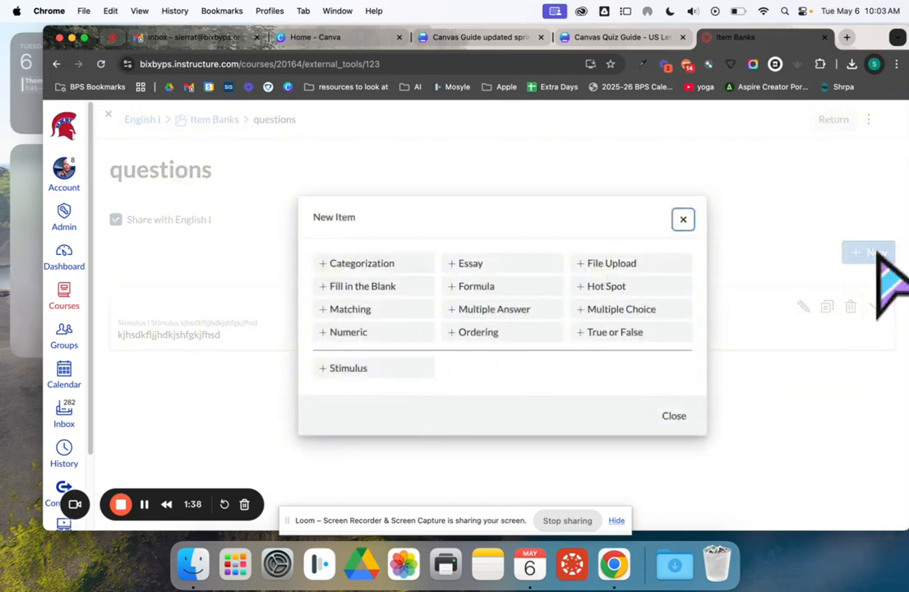
{"action": "left_click", "coordinate": [623, 310]}
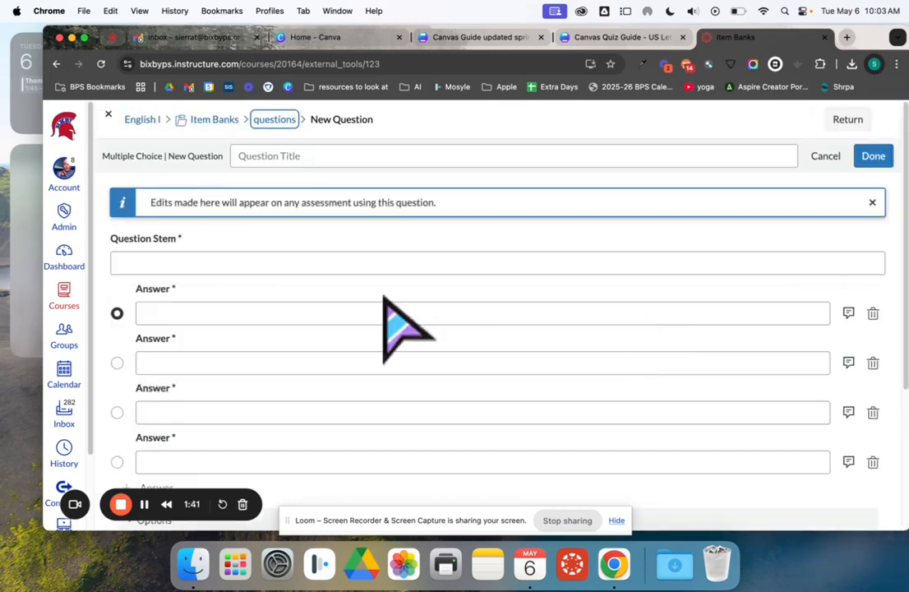
{"action": "left_click", "coordinate": [292, 259]}
{"action": "type", "text": "cx"}
{"action": "left_click", "coordinate": [298, 452]}
{"action": "type", "text": "sdfds"}
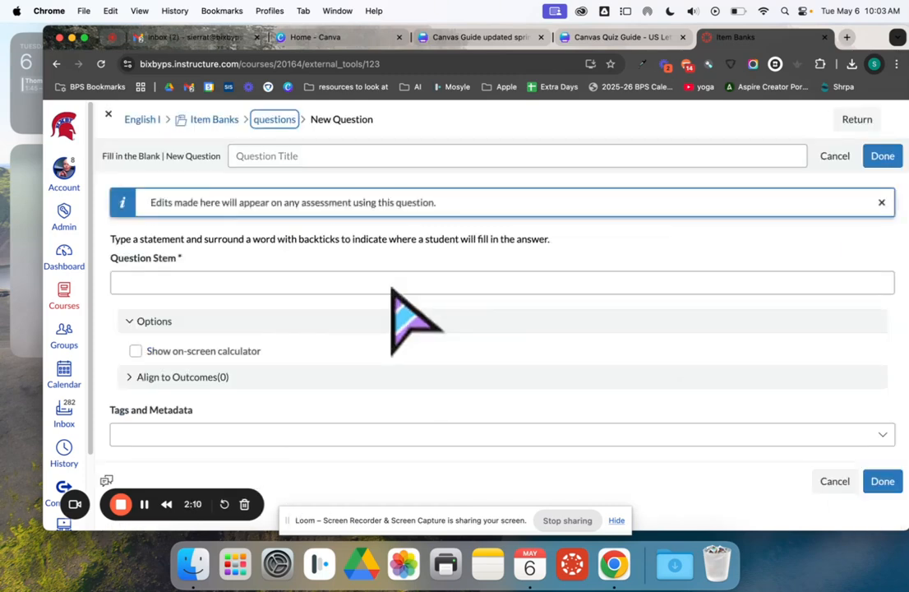
Step: Write the fill-in-the-blank stem "hello `teachers` have a great day!" and set the blank's text match to Close Enough
{"action": "left_click", "coordinate": [392, 288]}
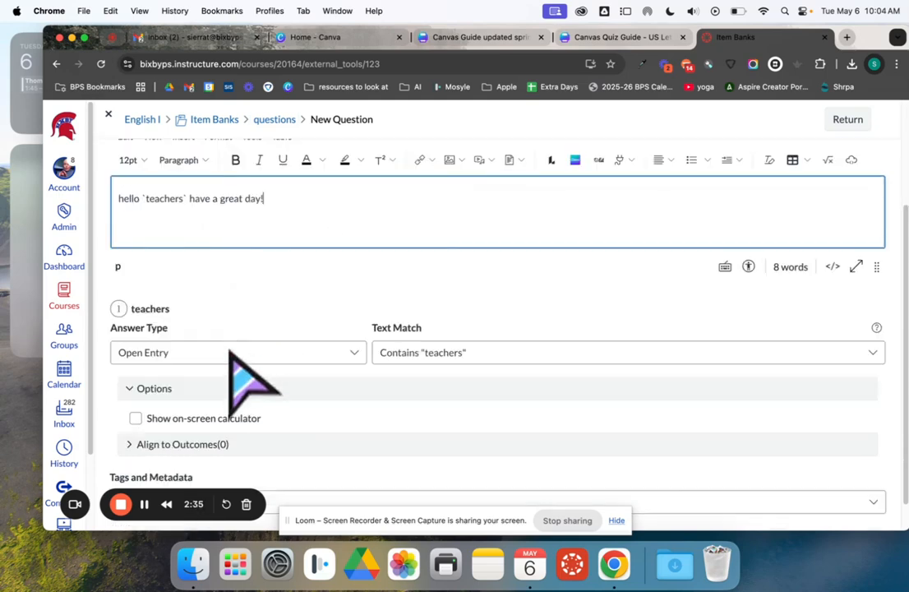
{"action": "left_click", "coordinate": [431, 351]}
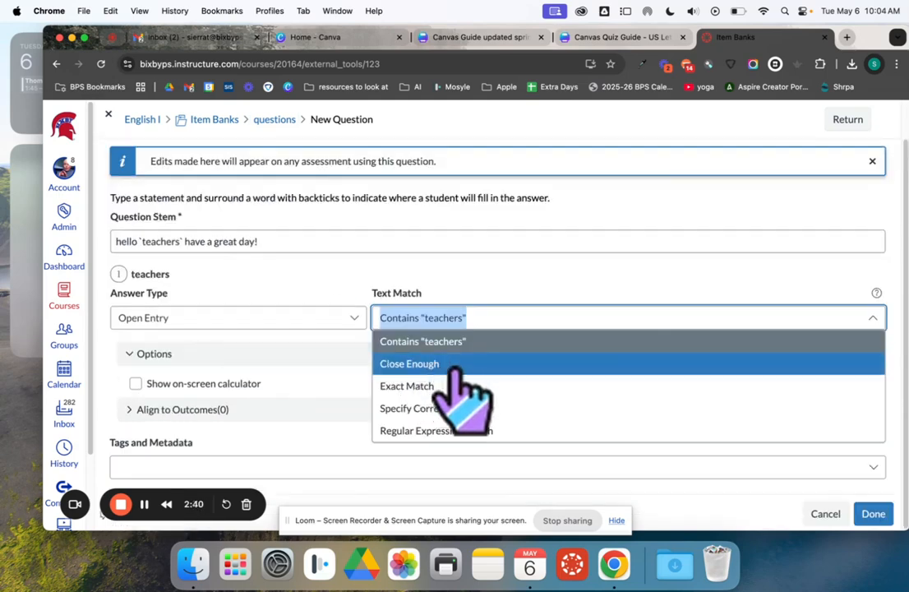
{"action": "left_click", "coordinate": [411, 364]}
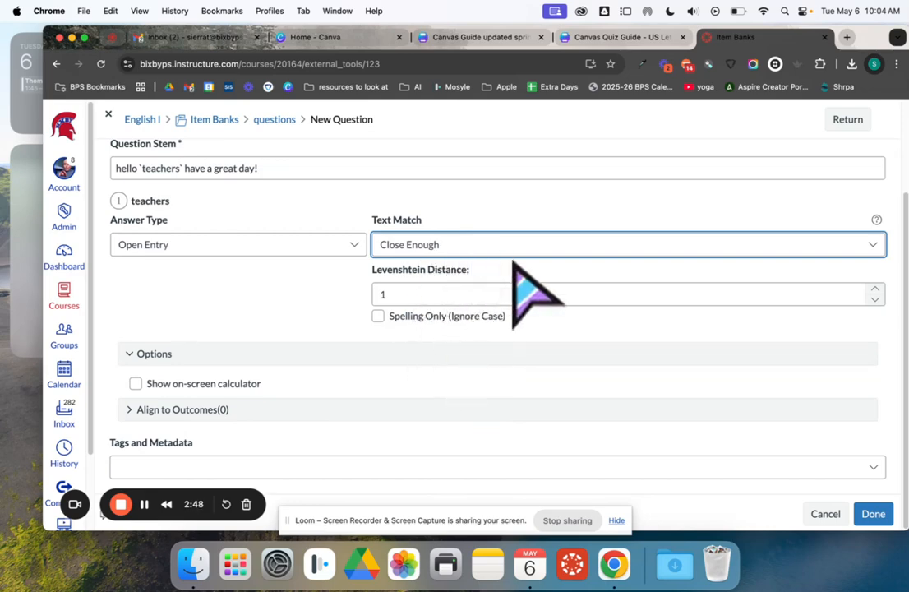
{"action": "left_click", "coordinate": [378, 316]}
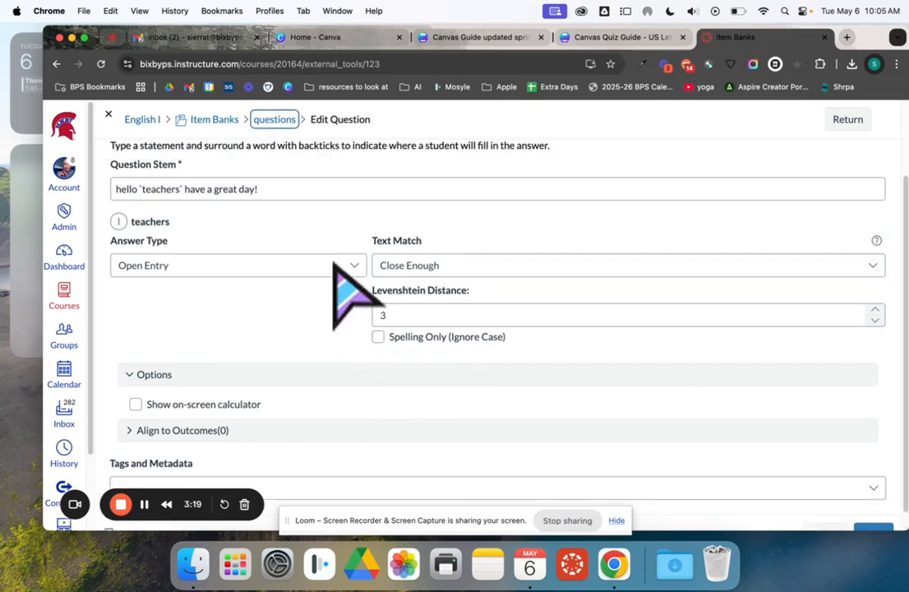
Step: Change the blank's answer type to Dropdown with the choices "teachers", "people" and "dudes"
{"action": "left_click", "coordinate": [331, 265]}
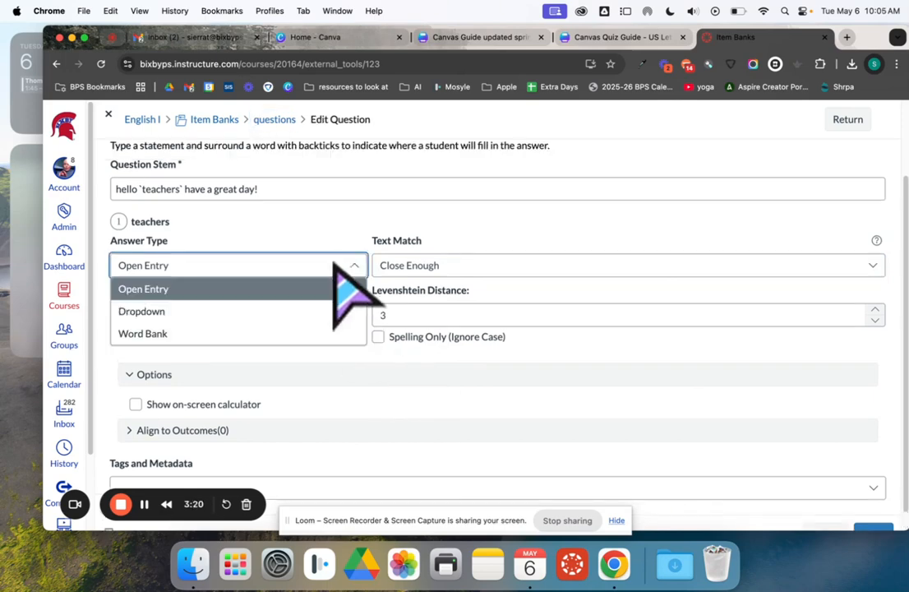
{"action": "left_click", "coordinate": [304, 310]}
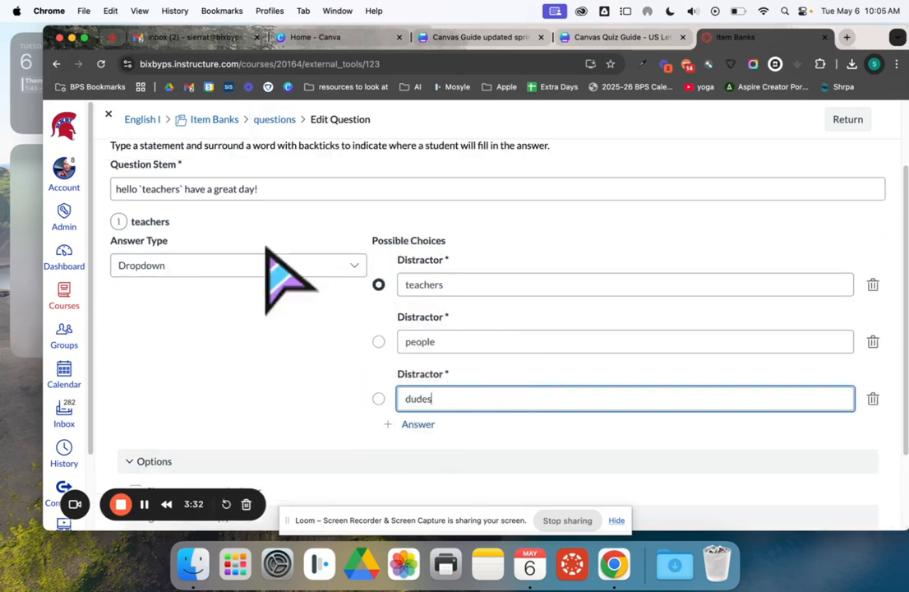
{"action": "left_click", "coordinate": [271, 318]}
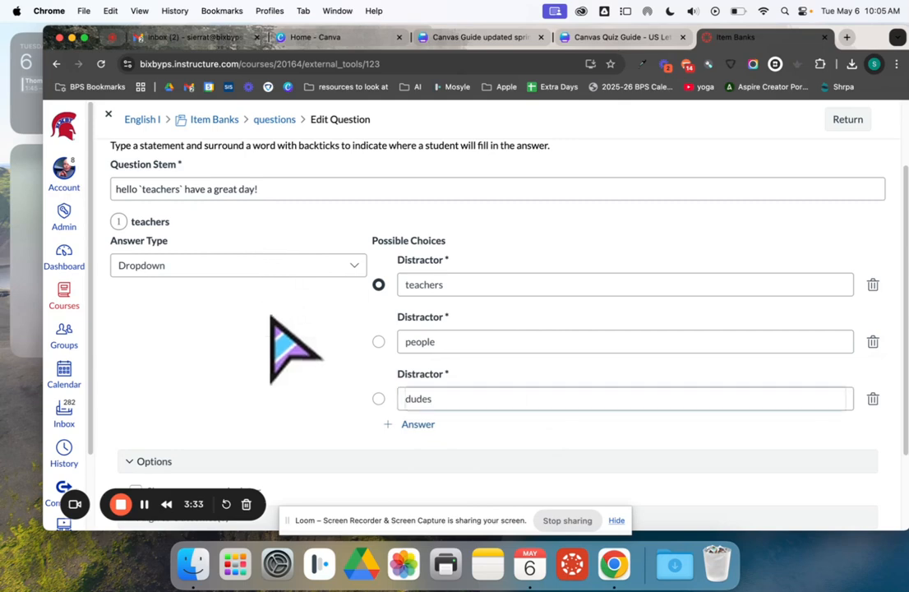
Step: Switch the answer type of the "teachers" blank to Word Bank
{"action": "left_click", "coordinate": [219, 261]}
{"action": "left_click", "coordinate": [218, 334]}
{"action": "scroll", "coordinate": [313, 322], "scroll_direction": "down", "scroll_amount": 1}
{"action": "left_click", "coordinate": [263, 317]}
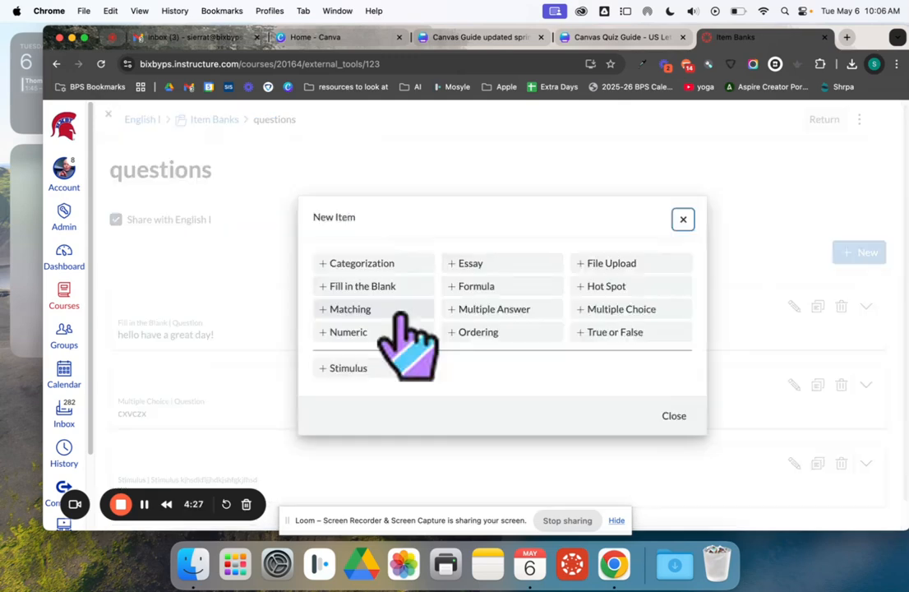
Step: Start a matching question with the stem "rgfd" and enter the pairs "adfg"–"dfgfdg" and "sdfgdf"–"dfgfd"
{"action": "left_click", "coordinate": [386, 312]}
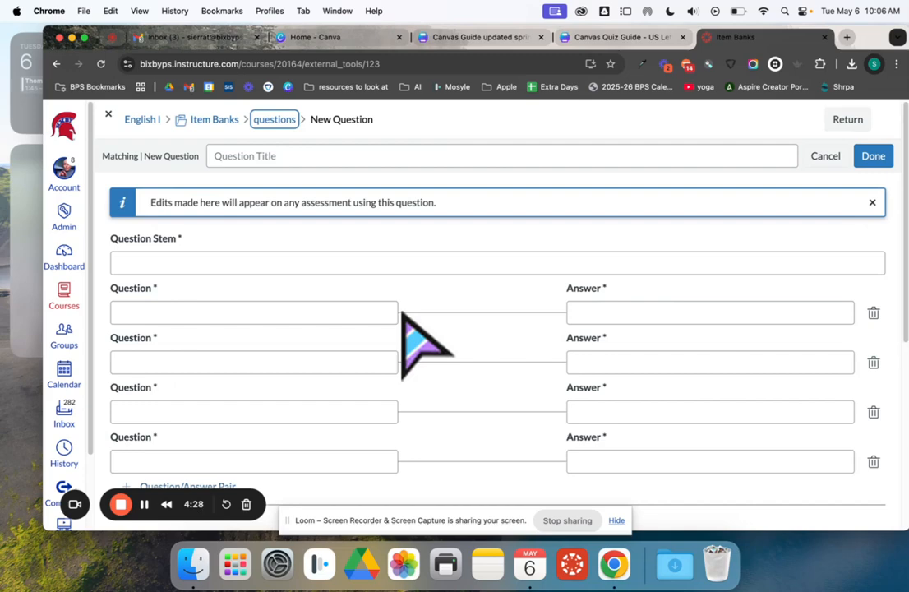
{"action": "left_click", "coordinate": [362, 263]}
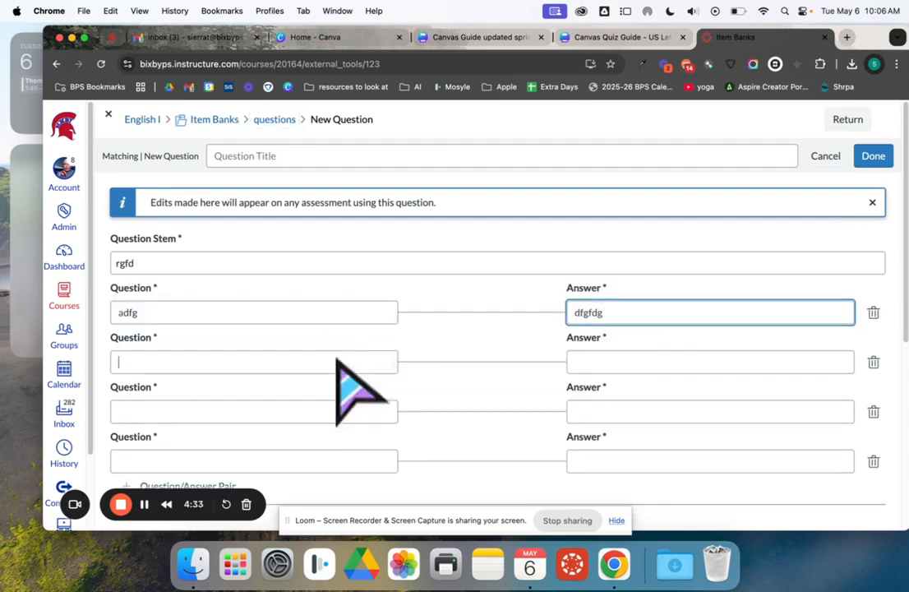
{"action": "type", "text": "sdfgdf"}
{"action": "left_click", "coordinate": [584, 361]}
{"action": "type", "text": "dfgfd"}
Step: Enter the pair "dfgfd"–"dfg" and the fourth question "asfgfd", and save the matching question
{"action": "left_click", "coordinate": [283, 411]}
{"action": "left_click", "coordinate": [623, 411]}
{"action": "type", "text": "dfg"}
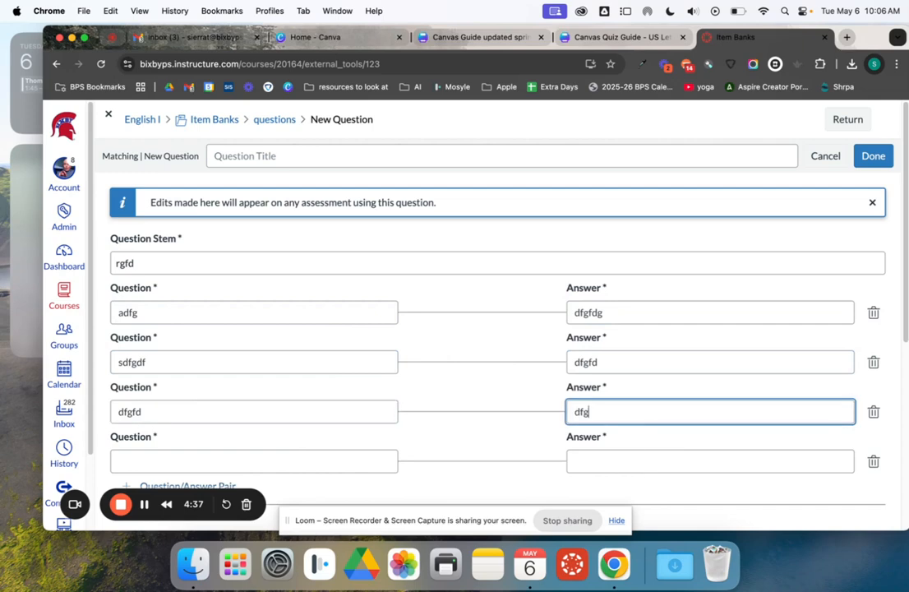
{"action": "left_click", "coordinate": [263, 460]}
{"action": "type", "text": "asfgfd"}
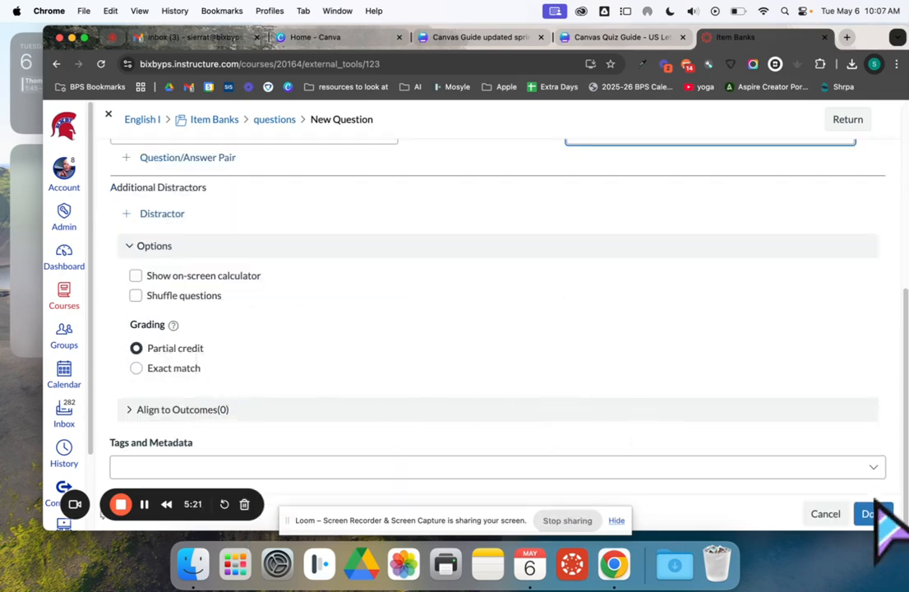
{"action": "left_click", "coordinate": [873, 514]}
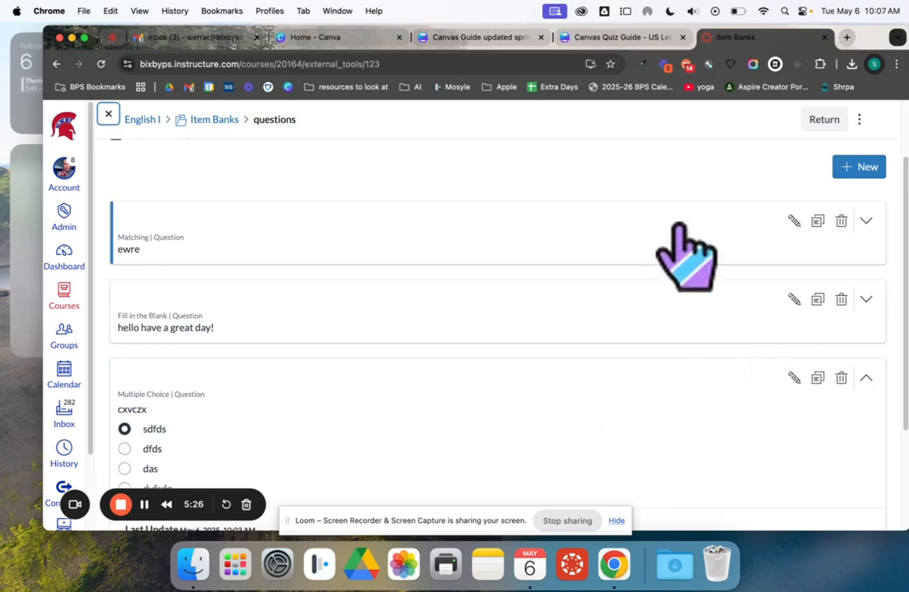
Step: Draft a multiple answer question with the stem "skqjd;hfjoekwhfjk" and review its answer fields and options
{"action": "left_click", "coordinate": [847, 166]}
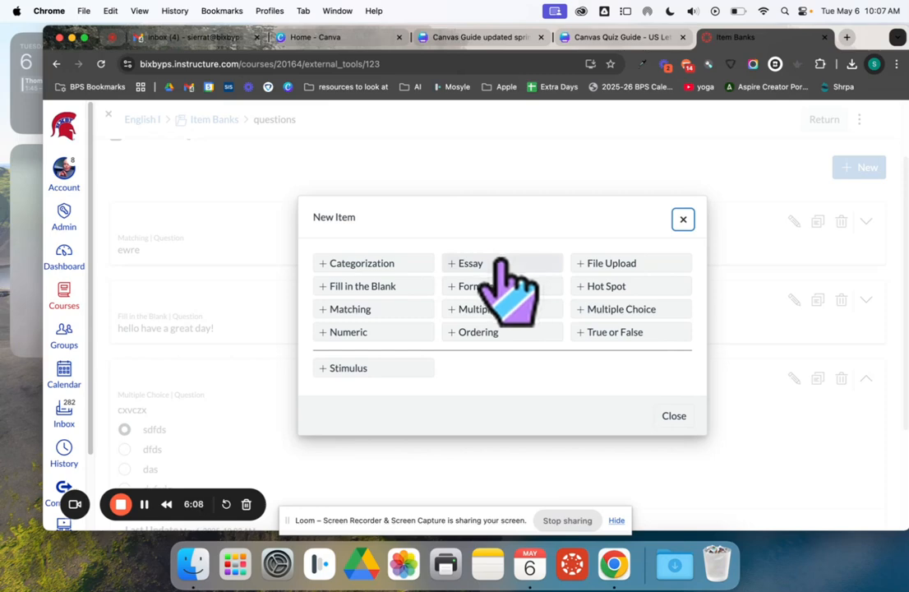
{"action": "left_click", "coordinate": [485, 309]}
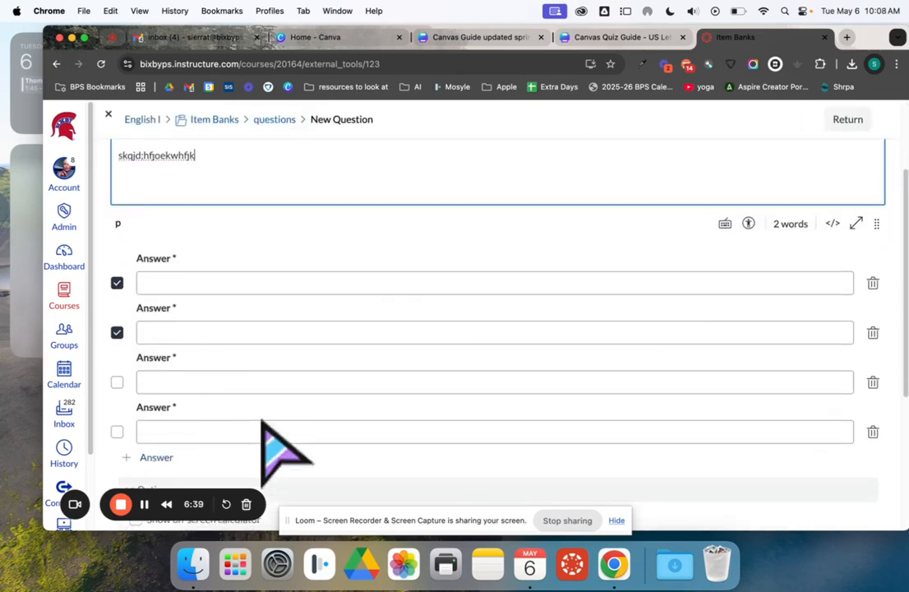
{"action": "scroll", "coordinate": [177, 247], "scroll_direction": "down", "scroll_amount": 2}
{"action": "left_click", "coordinate": [175, 238]}
{"action": "scroll", "coordinate": [198, 415], "scroll_direction": "down", "scroll_amount": 5}
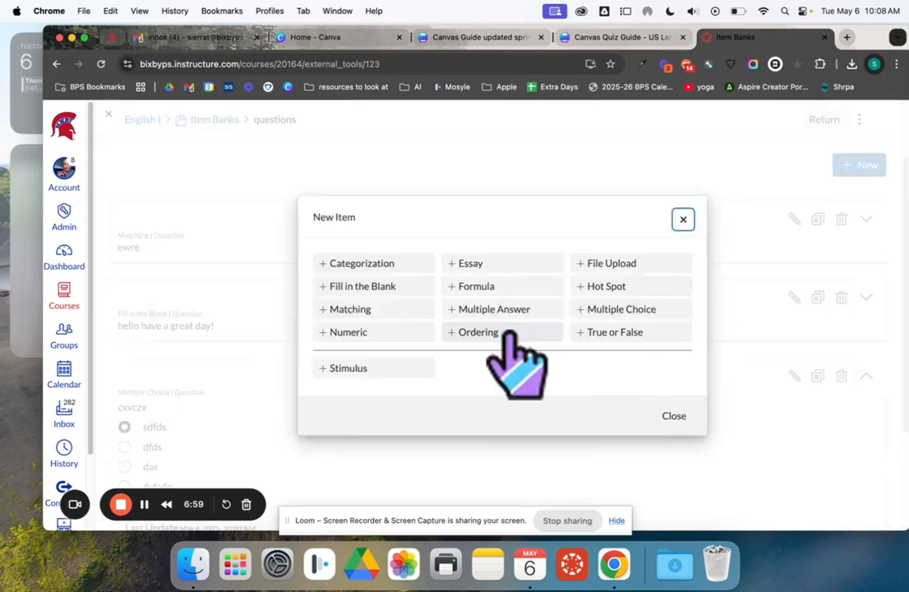
Step: Start an ordering question and review its label fields, answer fields and options
{"action": "left_click", "coordinate": [509, 332]}
{"action": "scroll", "coordinate": [493, 353], "scroll_direction": "down", "scroll_amount": 5}
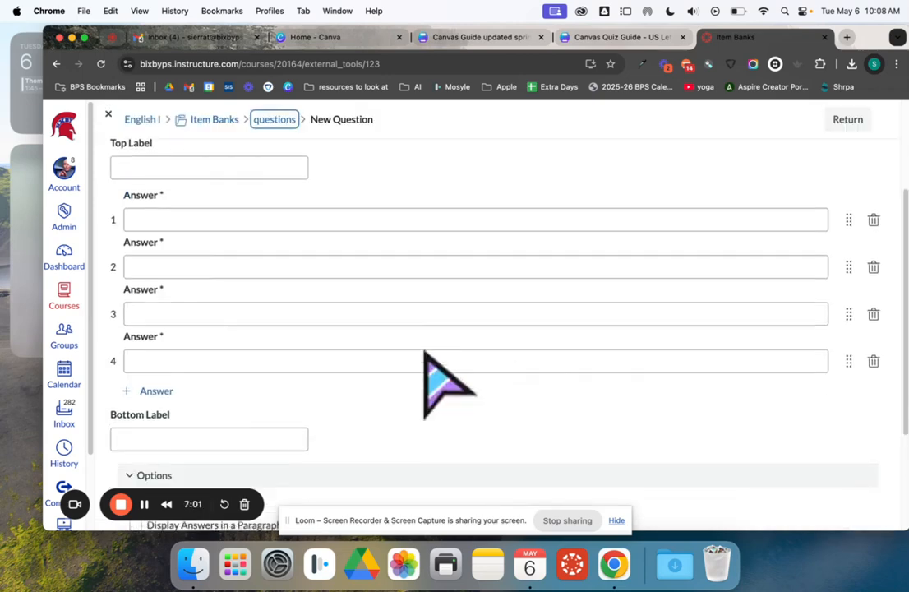
{"action": "scroll", "coordinate": [444, 384], "scroll_direction": "up", "scroll_amount": 5}
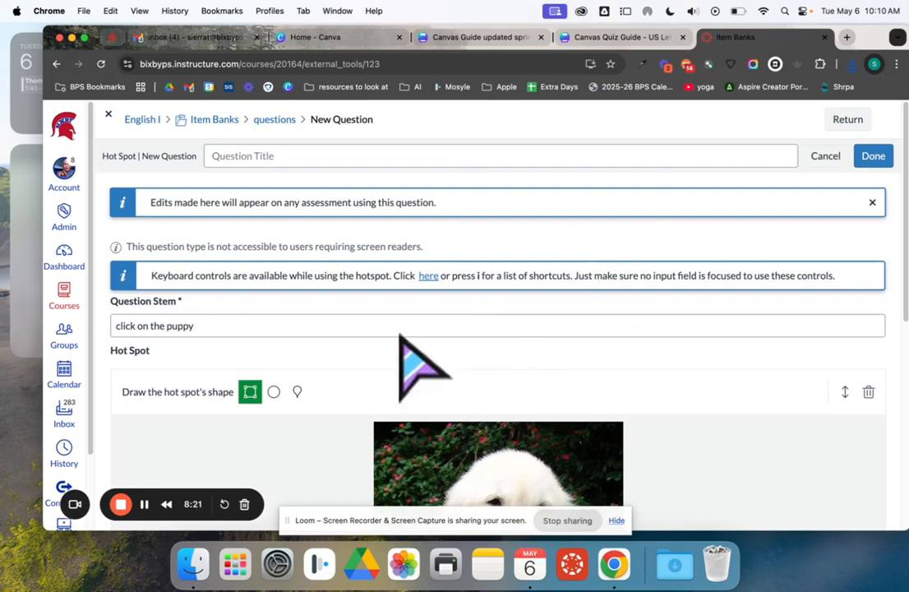
Step: Examine the "click on the puppy" hot spot question, including its stem, shape tools, image, hot spot list and options
{"action": "scroll", "coordinate": [401, 345], "scroll_direction": "down", "scroll_amount": 3}
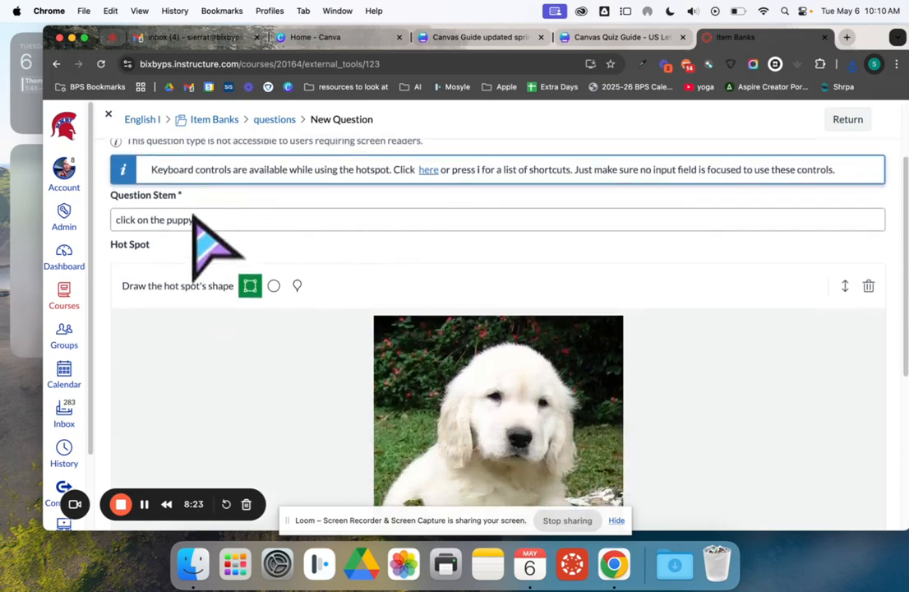
{"action": "scroll", "coordinate": [174, 233], "scroll_direction": "down", "scroll_amount": 2}
{"action": "scroll", "coordinate": [171, 232], "scroll_direction": "down", "scroll_amount": 1}
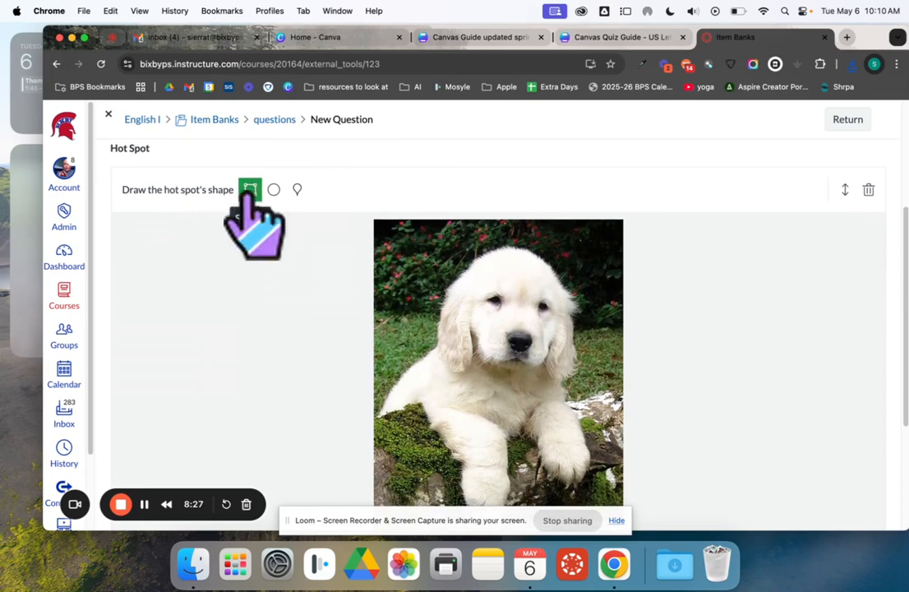
{"action": "scroll", "coordinate": [251, 215], "scroll_direction": "up", "scroll_amount": 5}
{"action": "scroll", "coordinate": [423, 374], "scroll_direction": "down", "scroll_amount": 4}
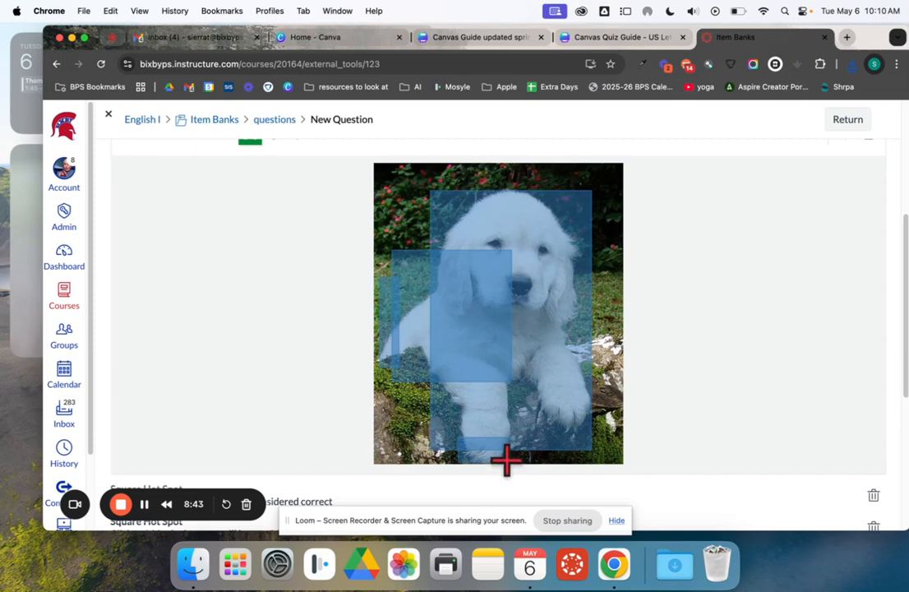
{"action": "scroll", "coordinate": [828, 376], "scroll_direction": "down", "scroll_amount": 1}
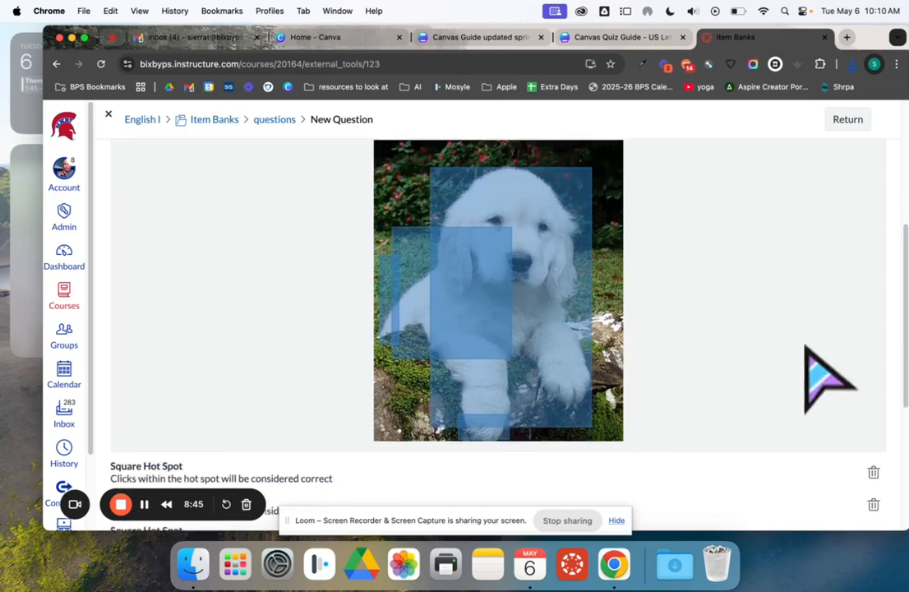
{"action": "scroll", "coordinate": [846, 280], "scroll_direction": "up", "scroll_amount": 2}
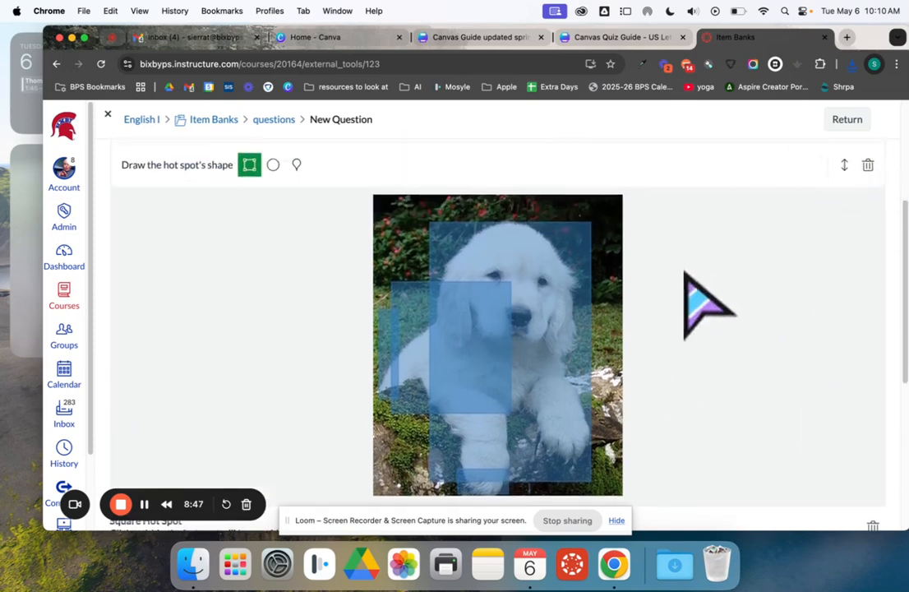
{"action": "scroll", "coordinate": [818, 278], "scroll_direction": "down", "scroll_amount": 5}
{"action": "scroll", "coordinate": [819, 280], "scroll_direction": "down", "scroll_amount": 3}
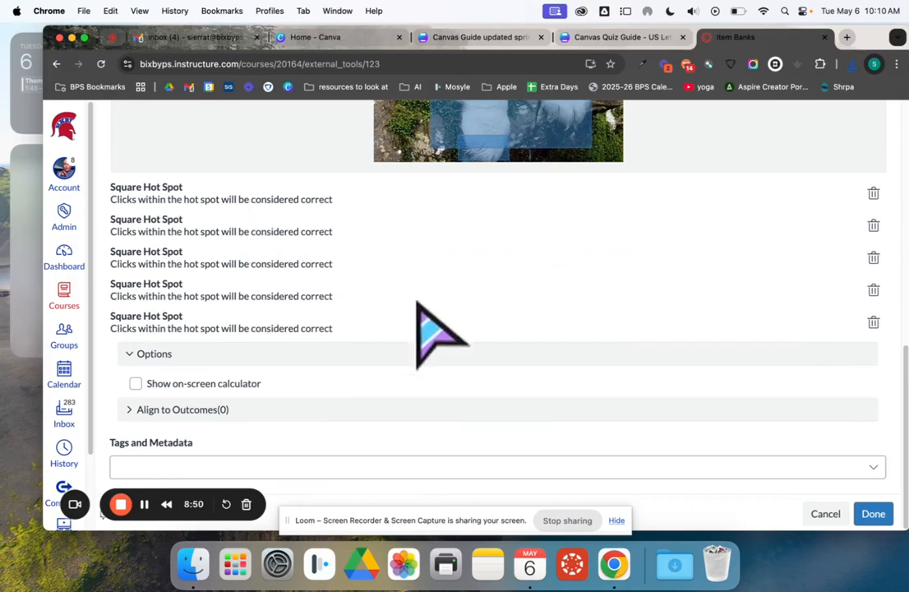